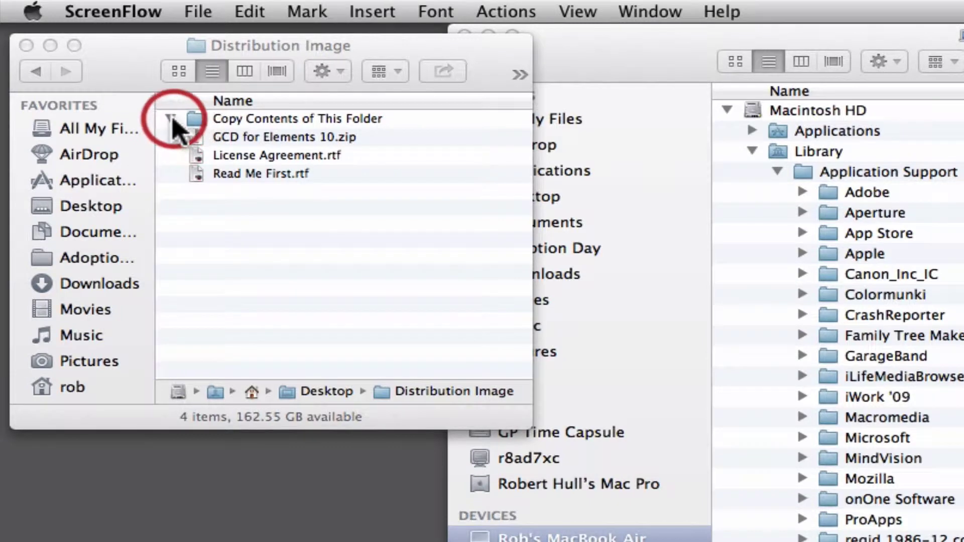
Open the photo effects folder under Library > Application Support > Adobe > Photoshop Elements > 12.0 > Photo Creations and look through its files.
{"action": "left_click", "coordinate": [172, 118]}
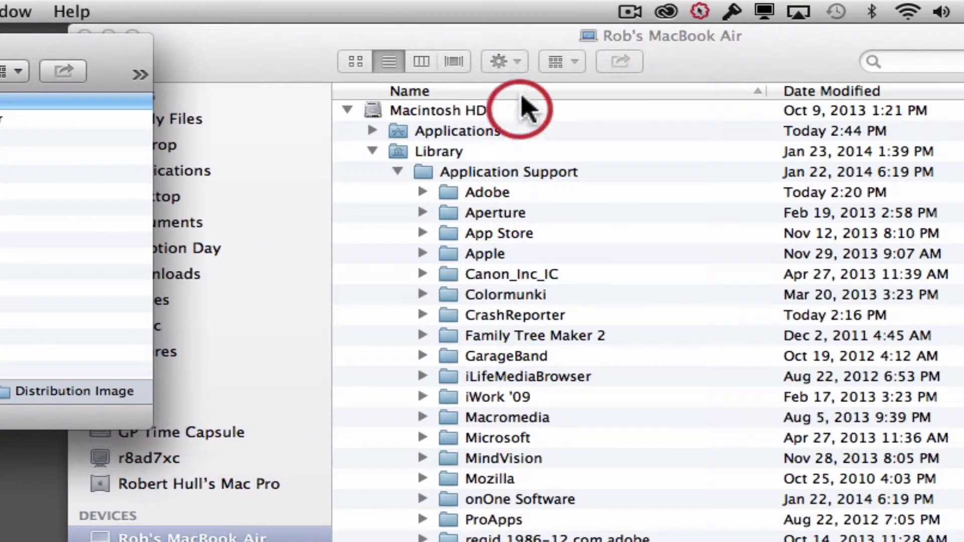
{"action": "left_click", "coordinate": [874, 60]}
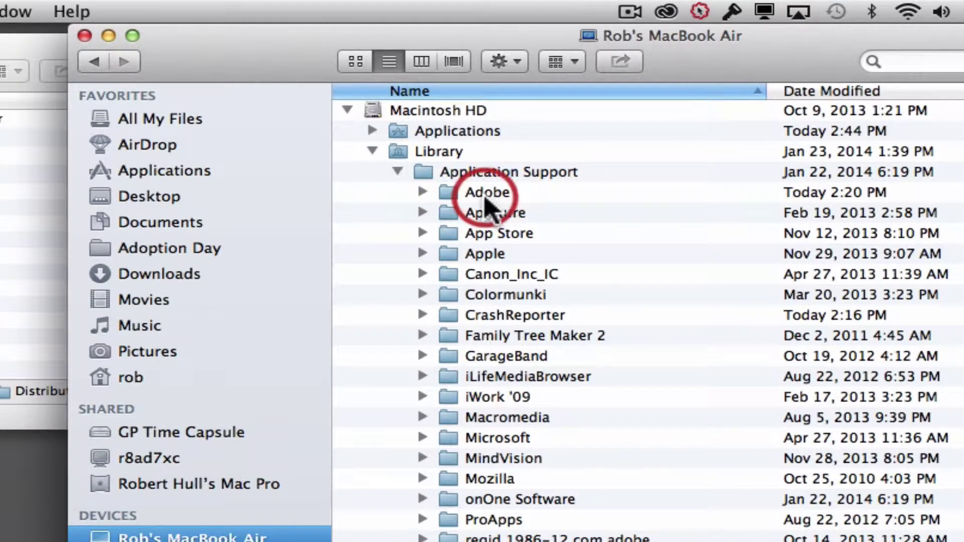
{"action": "double_click", "coordinate": [450, 192]}
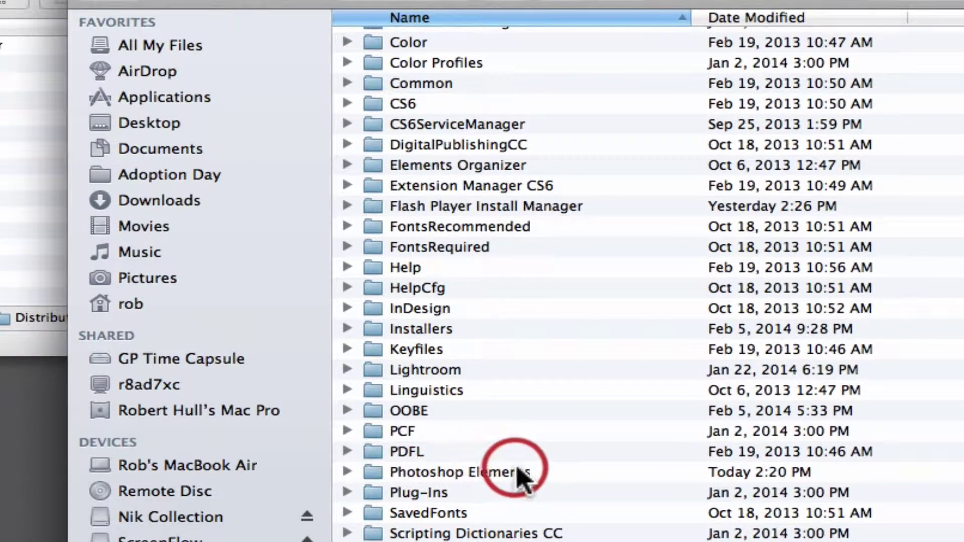
{"action": "double_click", "coordinate": [377, 475]}
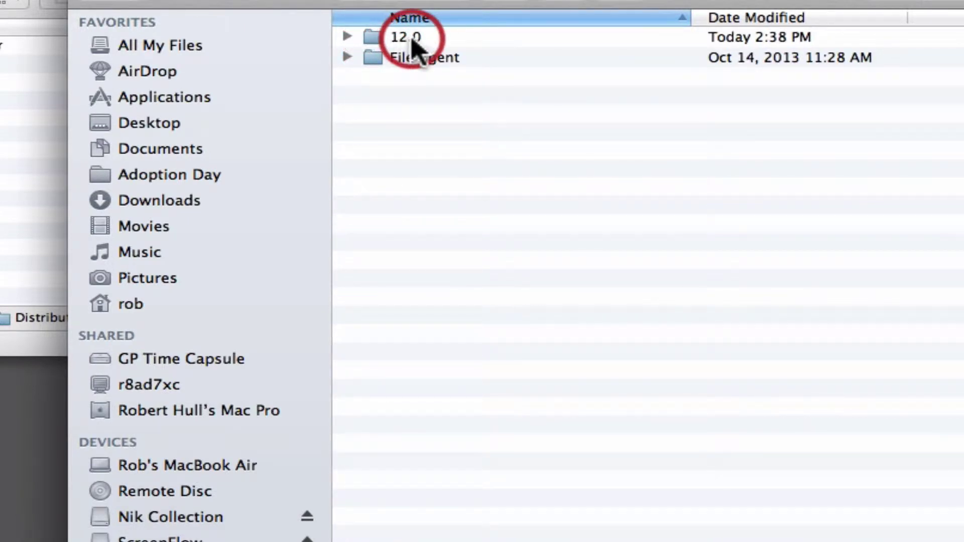
{"action": "double_click", "coordinate": [377, 40]}
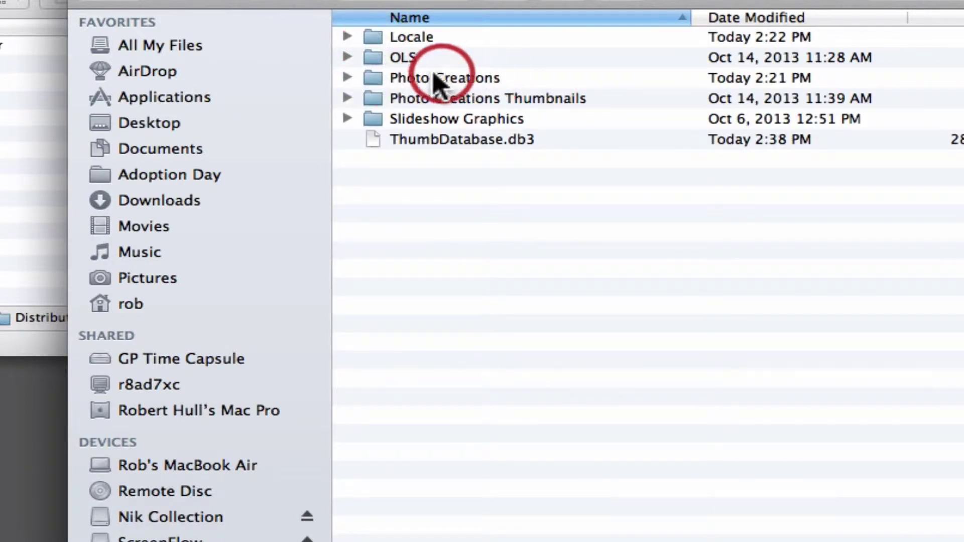
{"action": "double_click", "coordinate": [374, 78]}
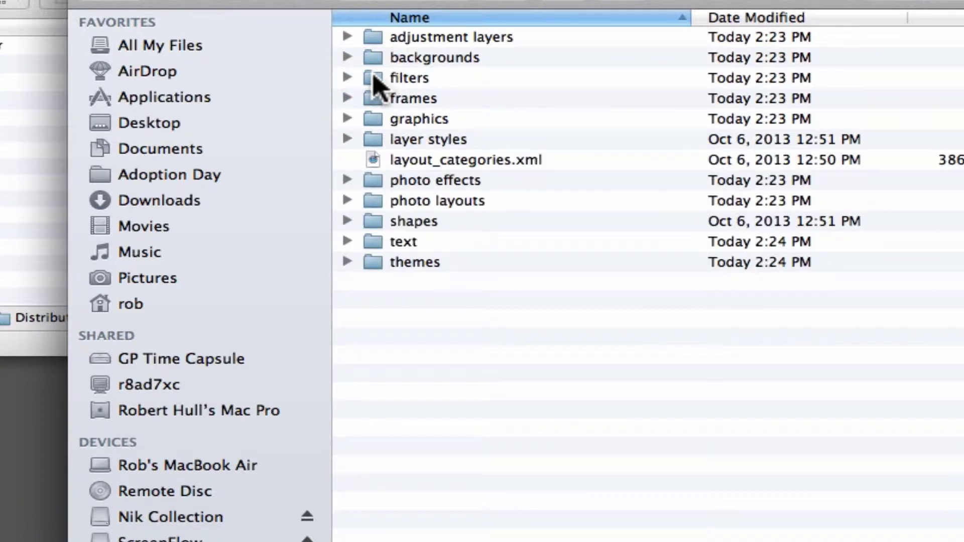
{"action": "double_click", "coordinate": [373, 182]}
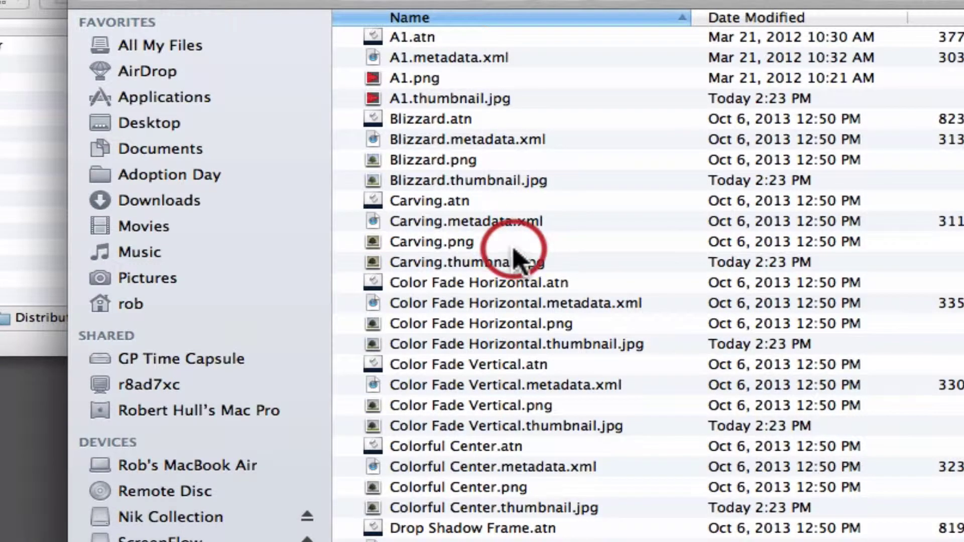
{"action": "scroll", "coordinate": [507, 251], "scroll_direction": "down", "scroll_amount": 10}
{"action": "scroll", "coordinate": [517, 259], "scroll_direction": "down", "scroll_amount": 3}
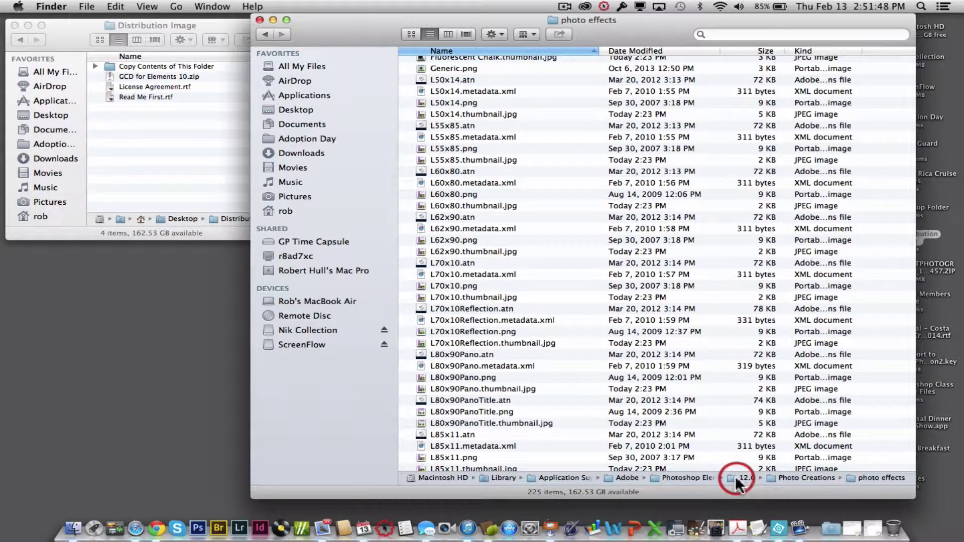
Go back up to the 12.0 folder and move ThumbDatabase.db3 to the Trash.
{"action": "double_click", "coordinate": [733, 477]}
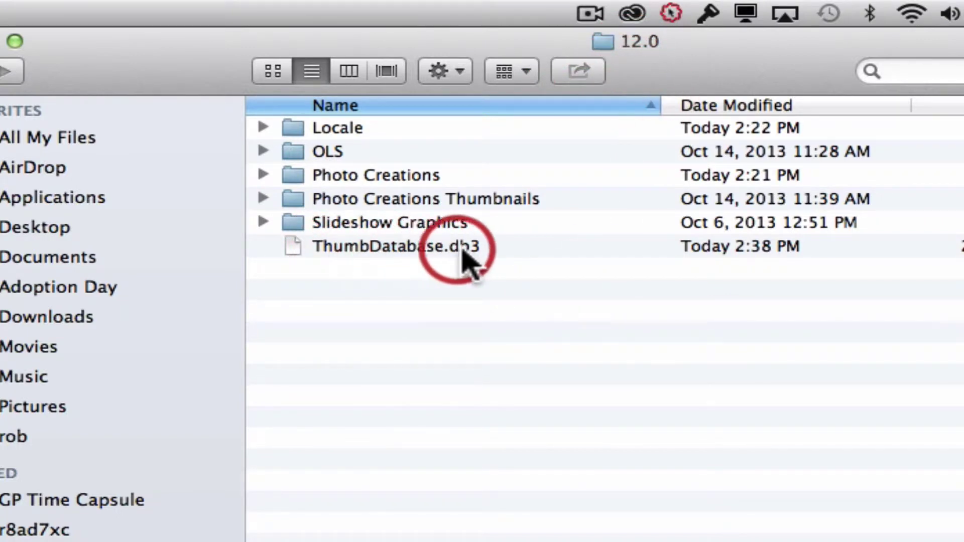
{"action": "right_click", "coordinate": [393, 248]}
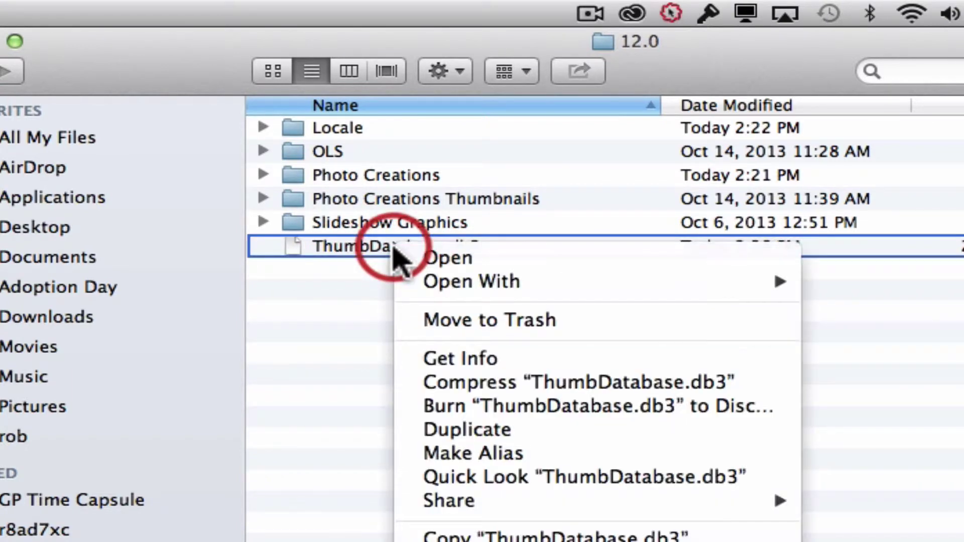
{"action": "left_click", "coordinate": [498, 339]}
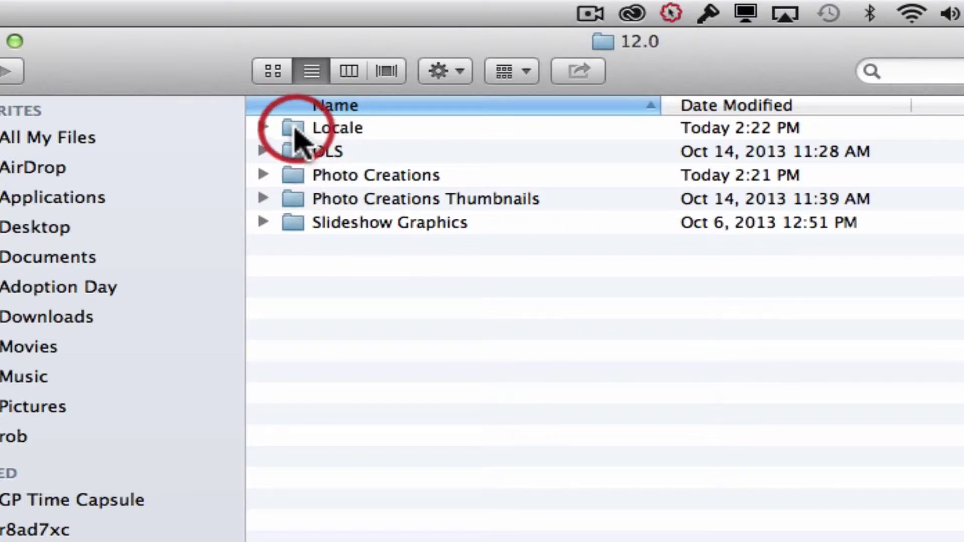
Open the en_US folder inside Locale and move MediaDatabase.db3 to the Trash.
{"action": "double_click", "coordinate": [294, 128]}
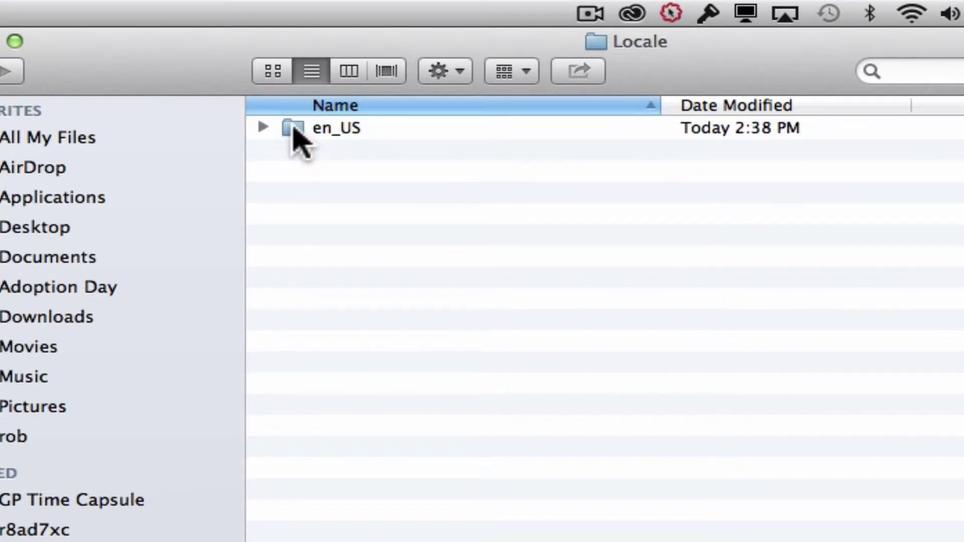
{"action": "double_click", "coordinate": [294, 129]}
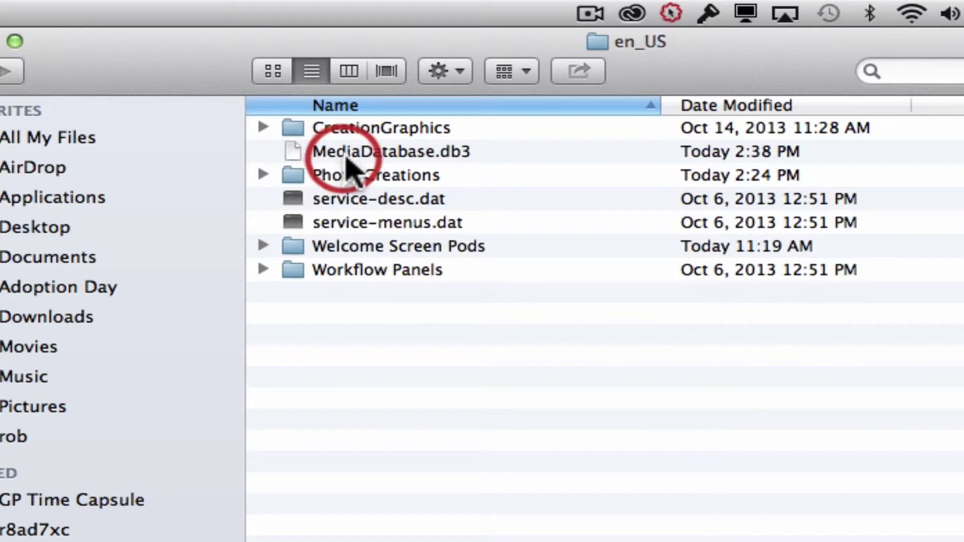
{"action": "left_click", "coordinate": [378, 156]}
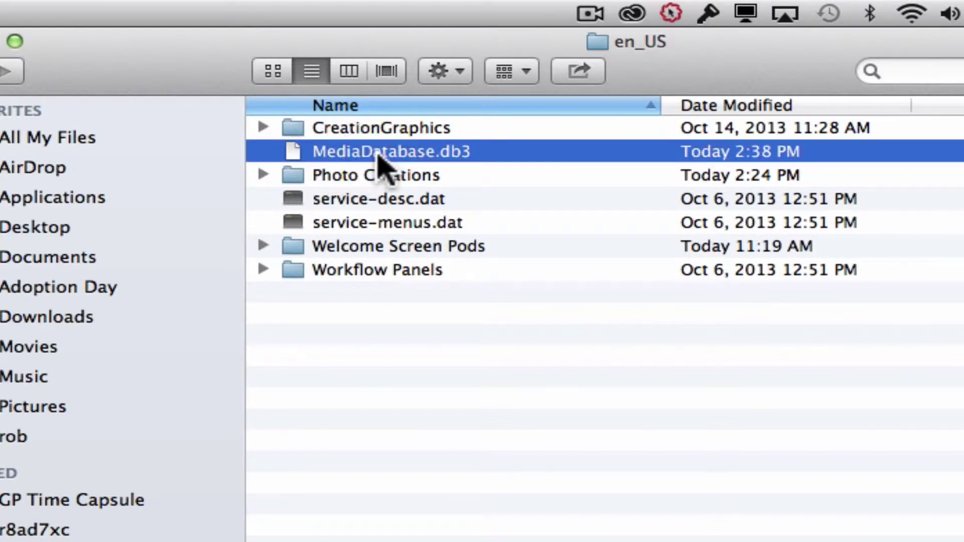
{"action": "right_click", "coordinate": [378, 160]}
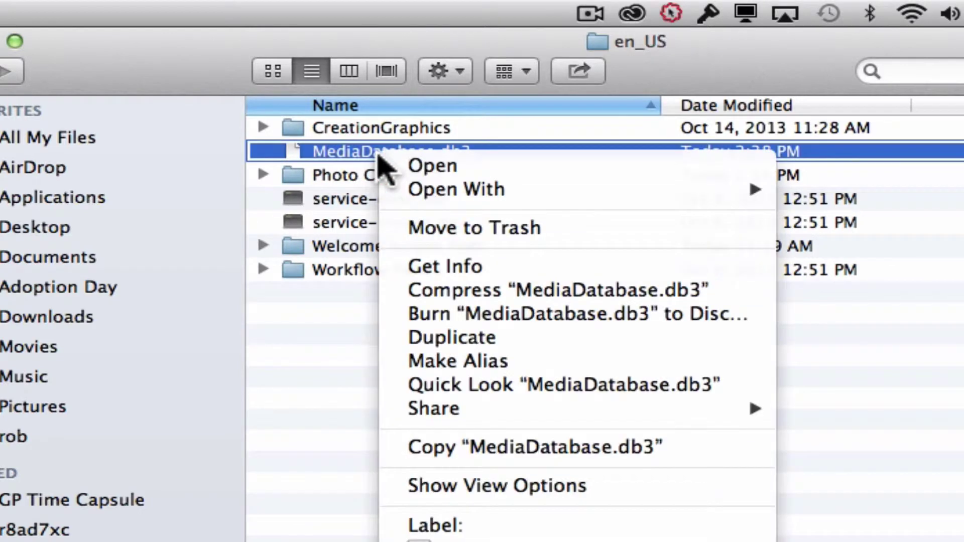
{"action": "left_click", "coordinate": [467, 236]}
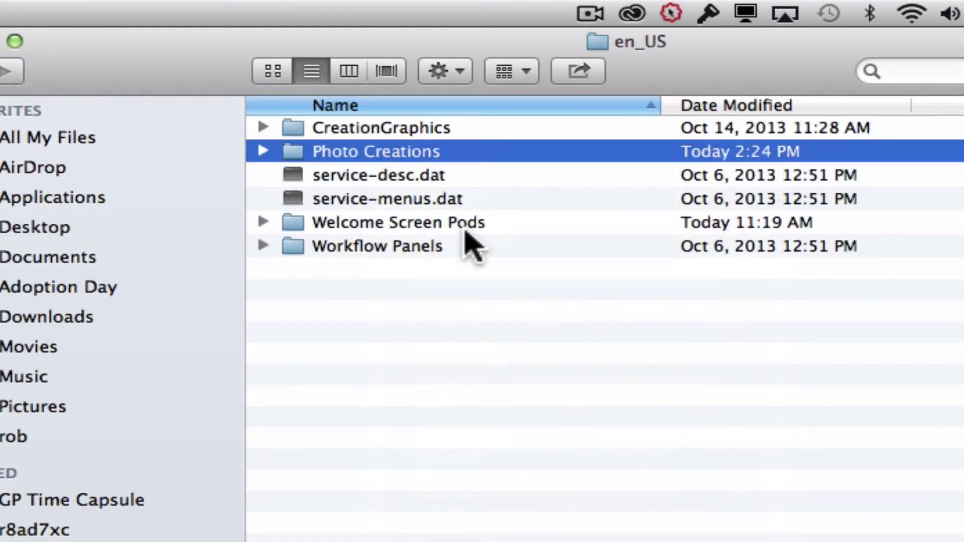
Close both folder windows, then launch Adobe Photoshop Elements 12 and open its Photo Editor.
{"action": "left_click", "coordinate": [1, 40]}
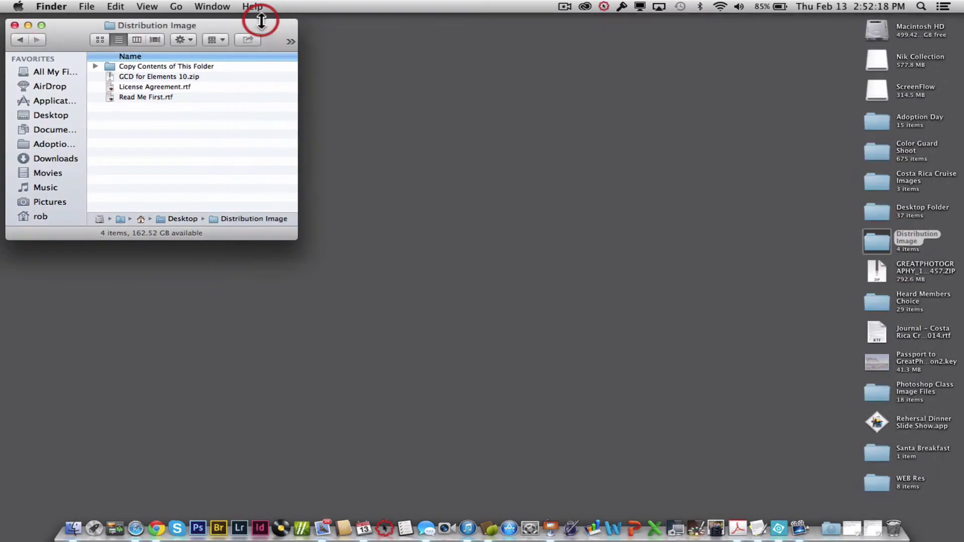
{"action": "left_click", "coordinate": [14, 25]}
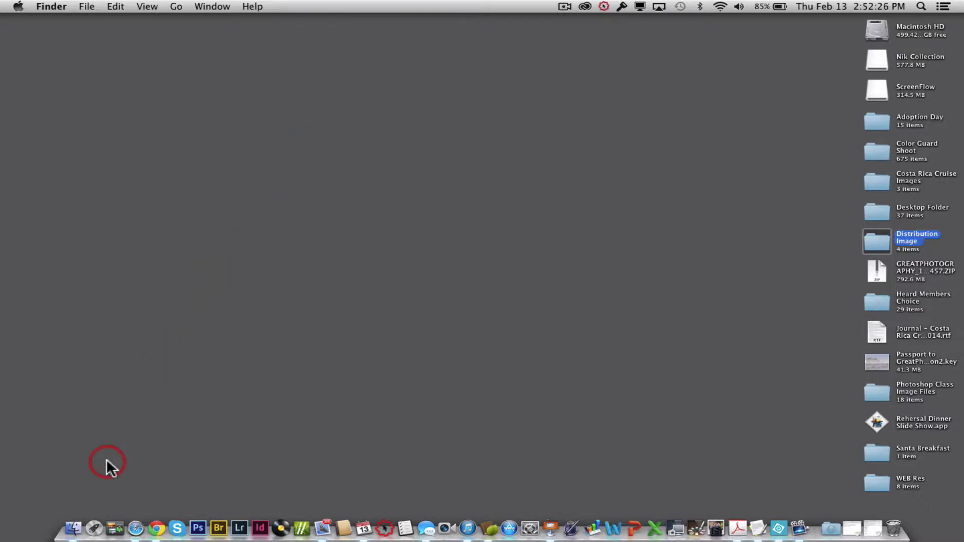
{"action": "left_click", "coordinate": [94, 528]}
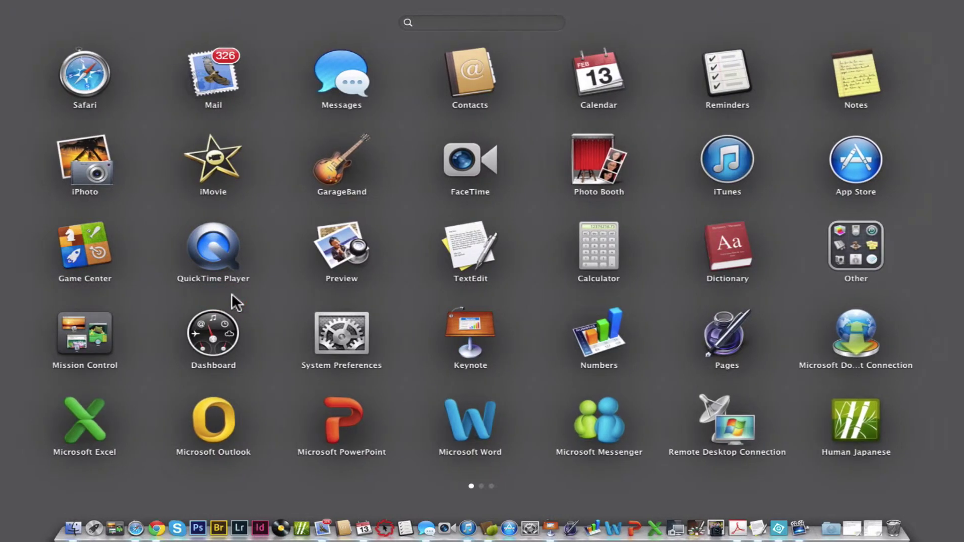
{"action": "scroll", "coordinate": [232, 299], "scroll_direction": "right", "scroll_amount": 5}
{"action": "left_click", "coordinate": [222, 430]}
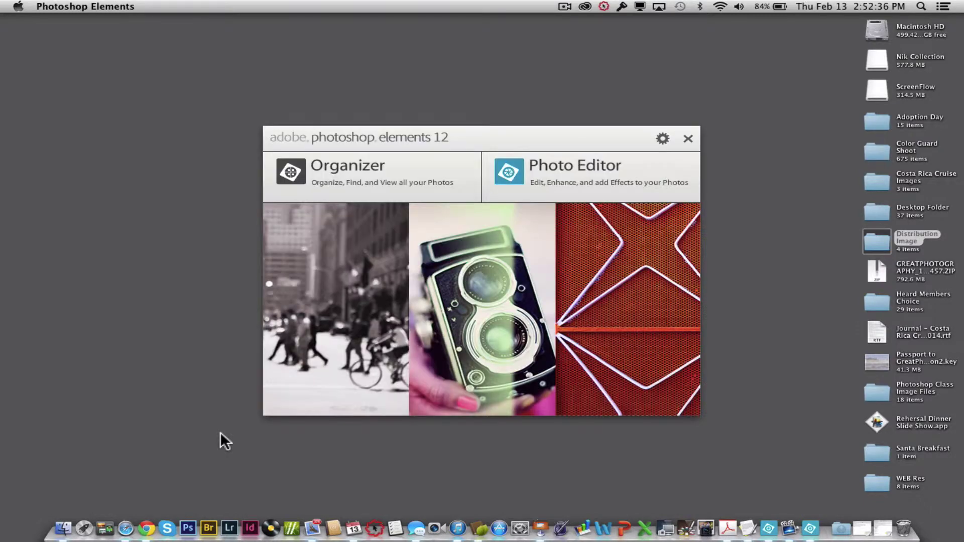
{"action": "left_click", "coordinate": [569, 173]}
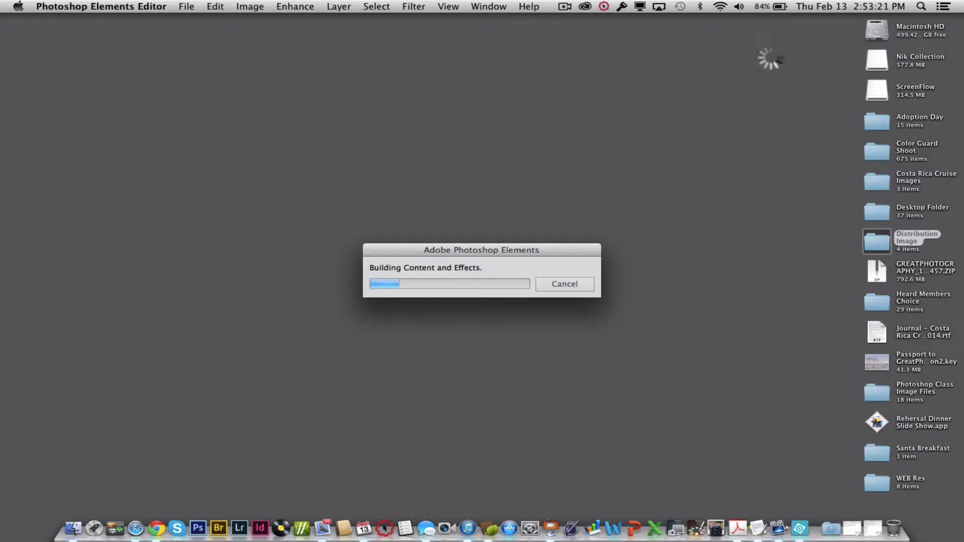
{"action": "left_click", "coordinate": [706, 267]}
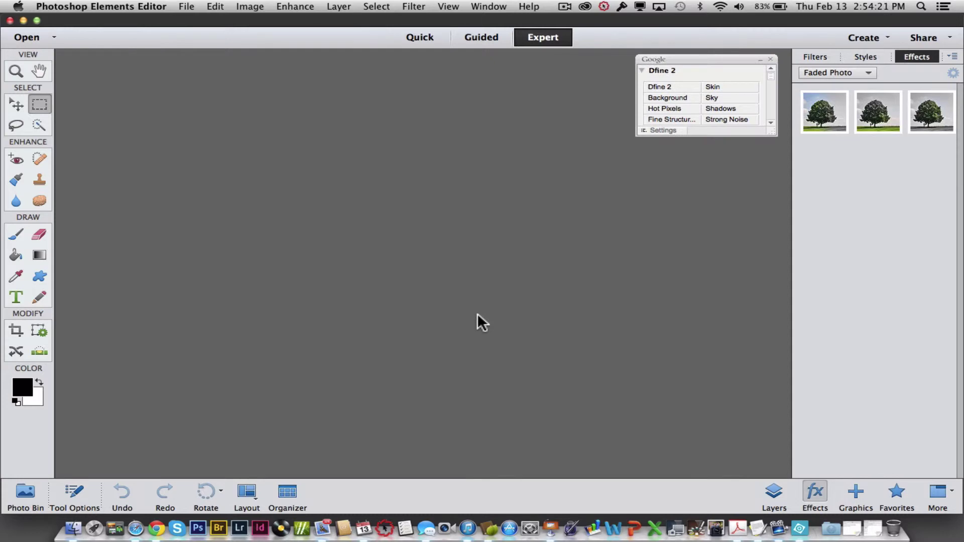
Collapse the floating Google palette and move it slightly away from the effects area.
{"action": "left_click", "coordinate": [589, 175]}
{"action": "left_click", "coordinate": [763, 65]}
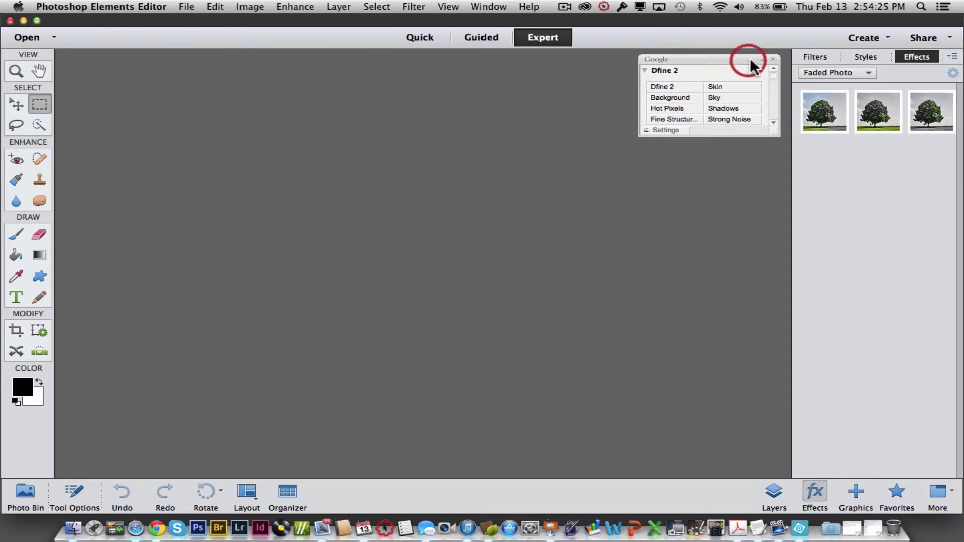
{"action": "left_click", "coordinate": [763, 60]}
{"action": "left_click_drag", "start_coordinate": [731, 58], "coordinate": [710, 56]}
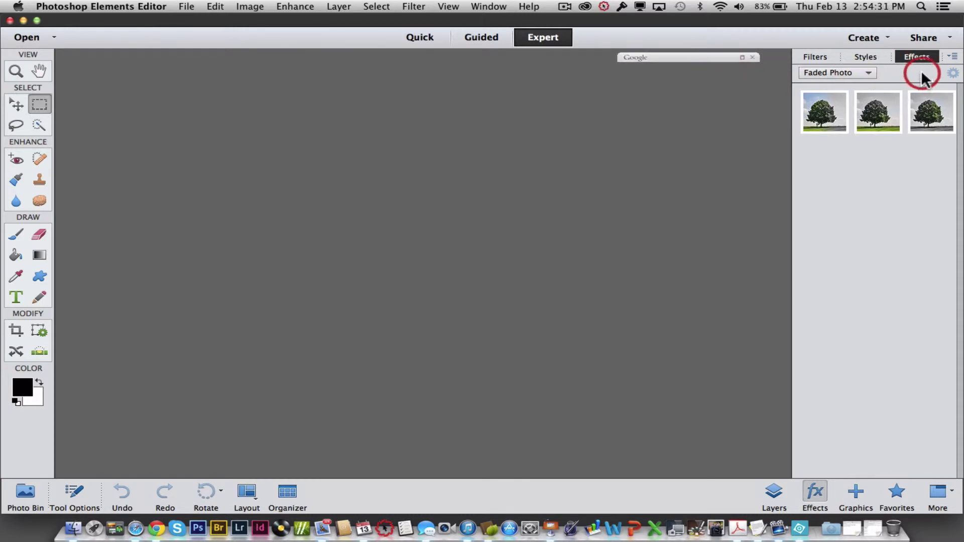
Show the Greeting Card category of the photo effects and look through its Create and Modify thumbnails.
{"action": "left_click", "coordinate": [774, 494]}
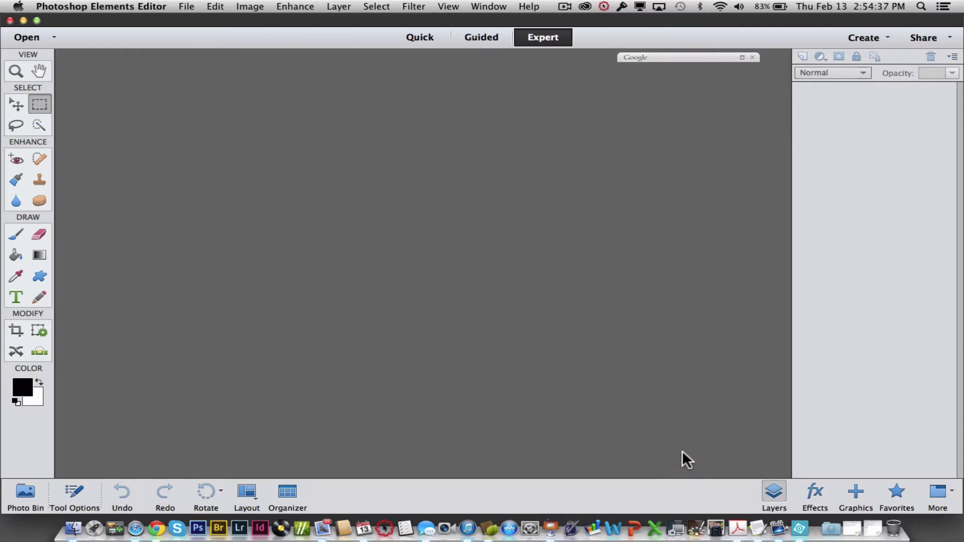
{"action": "left_click", "coordinate": [817, 497]}
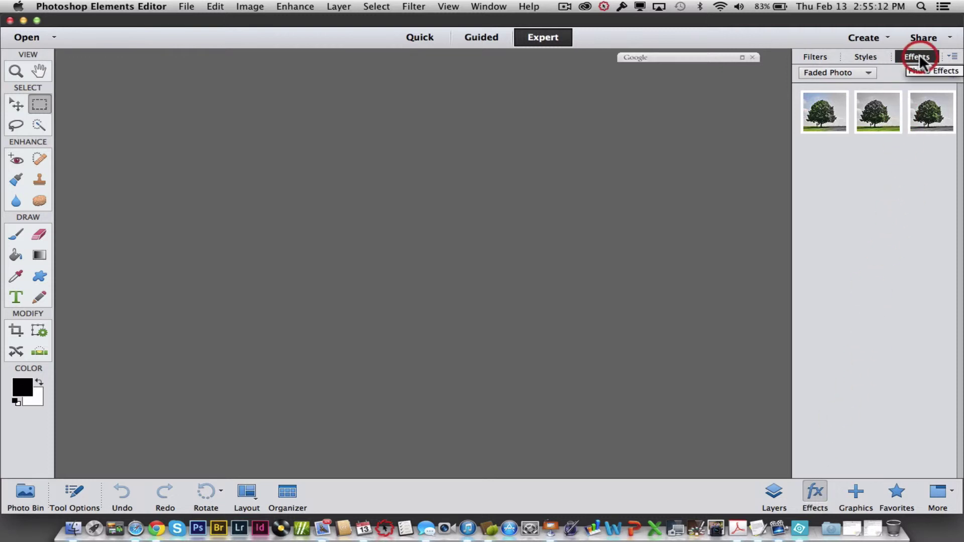
{"action": "left_click", "coordinate": [869, 73]}
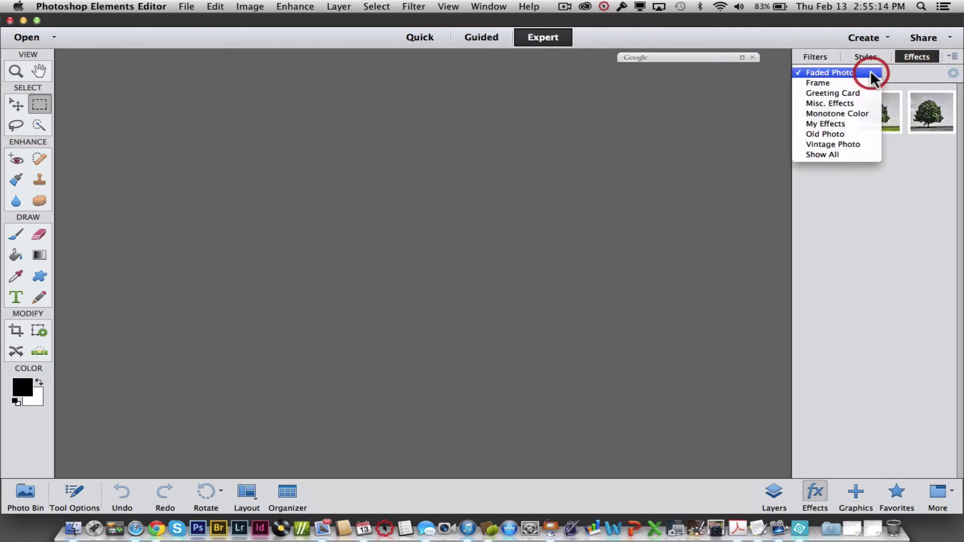
{"action": "left_click", "coordinate": [831, 95]}
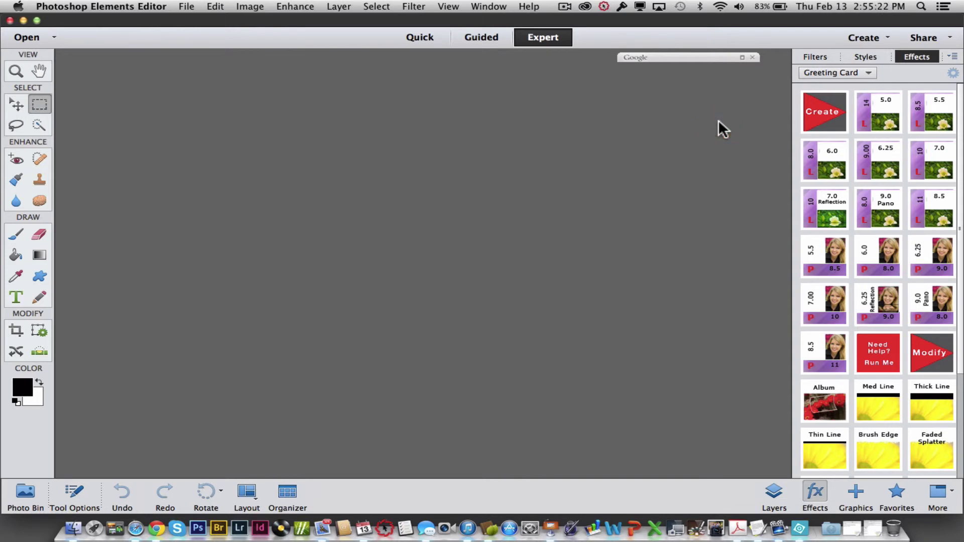
{"action": "left_click", "coordinate": [826, 117]}
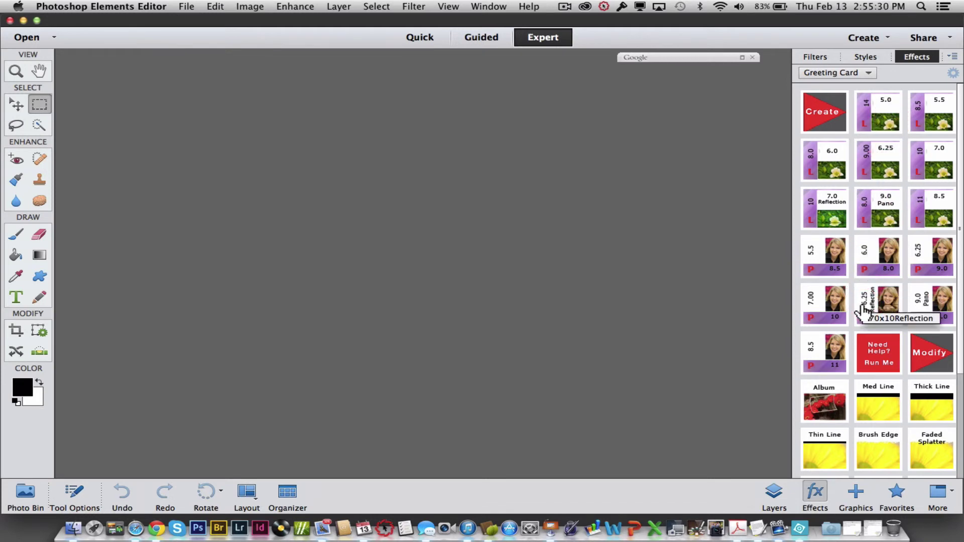
{"action": "scroll", "coordinate": [937, 365], "scroll_direction": "down", "scroll_amount": 1}
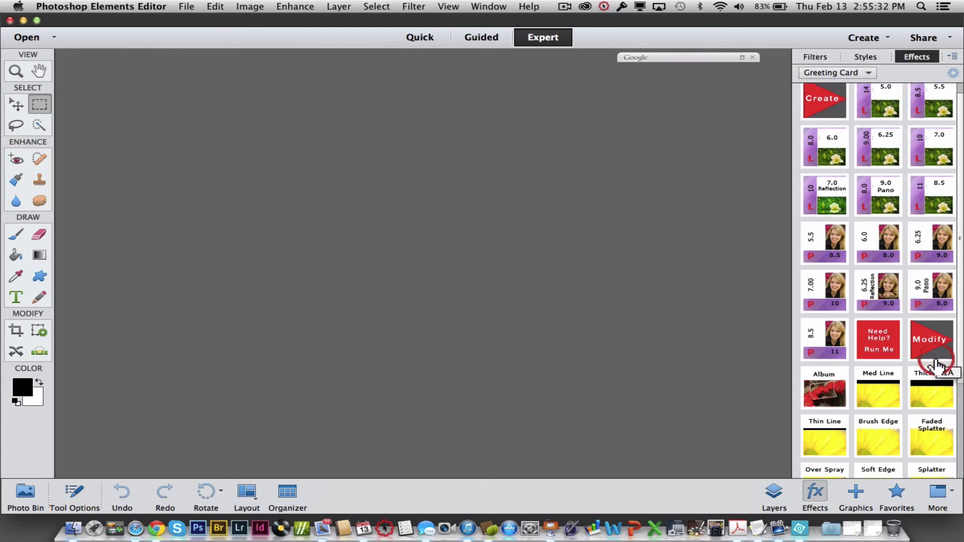
{"action": "scroll", "coordinate": [937, 365], "scroll_direction": "down", "scroll_amount": 5}
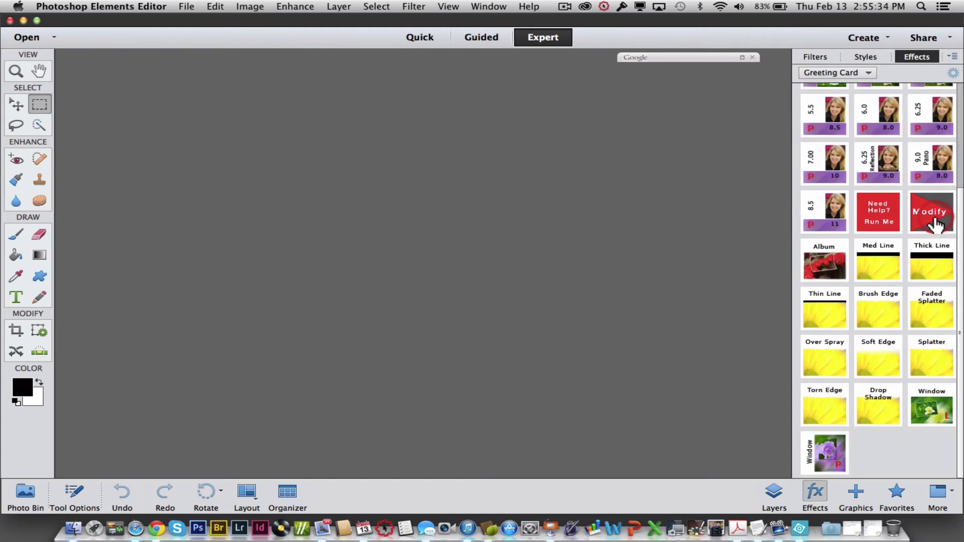